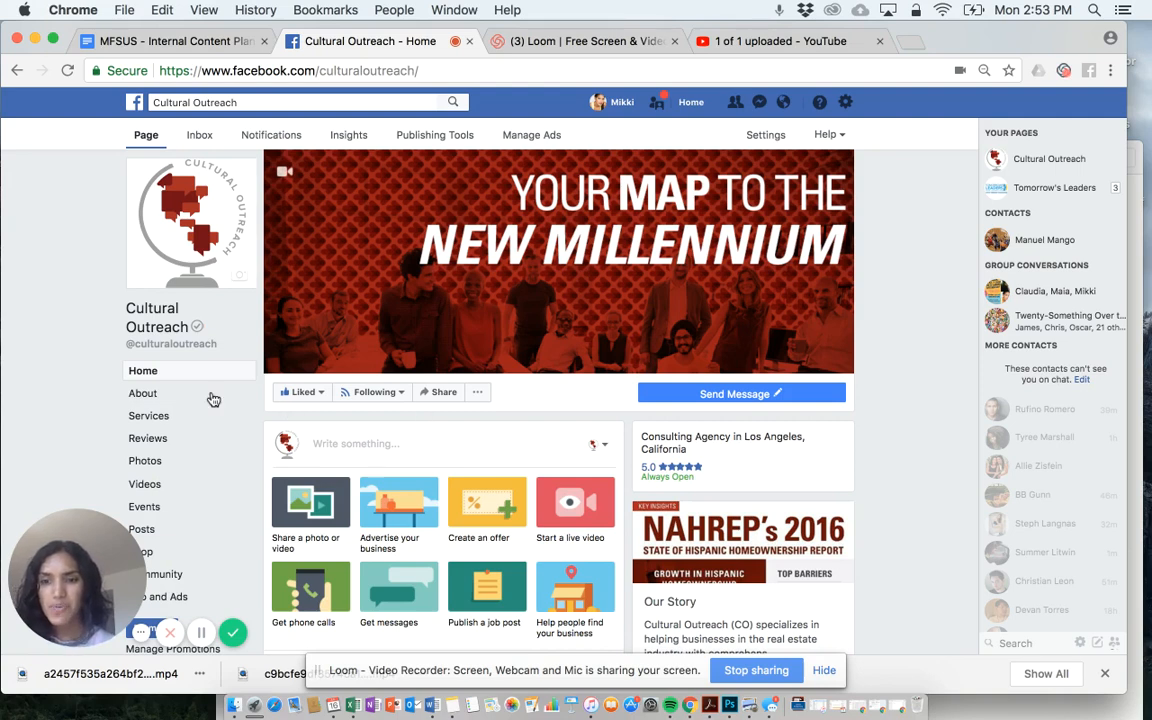
# - Create a new event from the Cultural Outreach page's Events section and name it "Seminar"
pyautogui.scroll(-2, 205, 395)
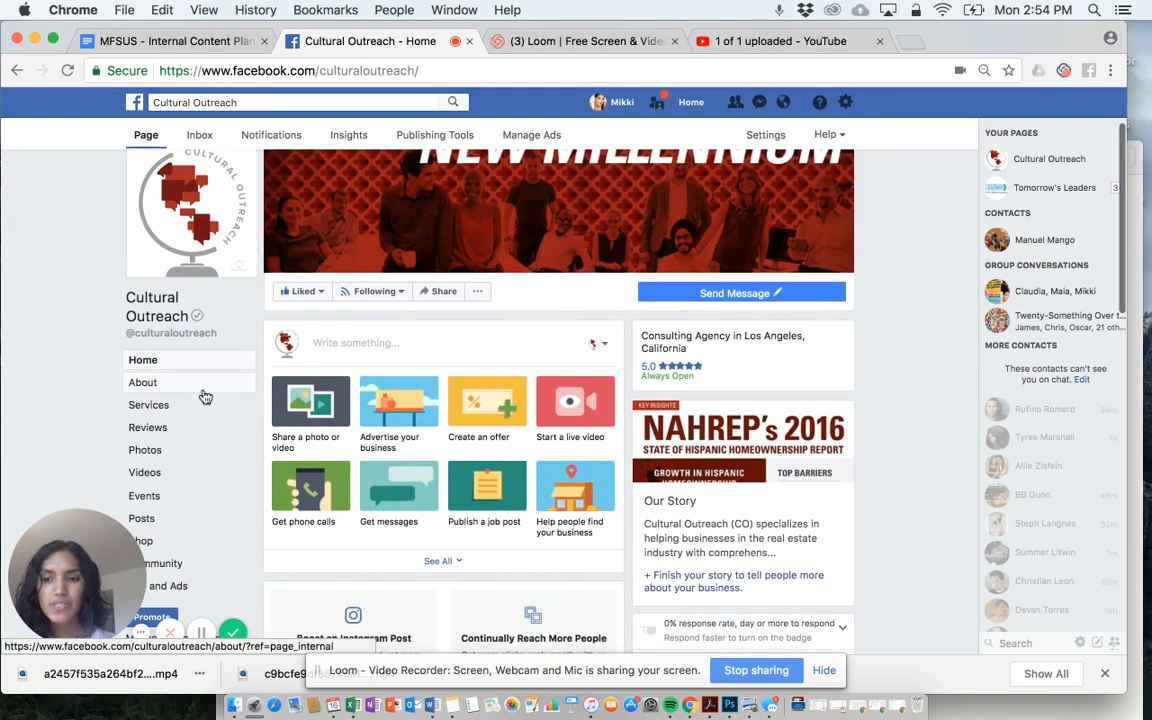
pyautogui.scroll(-2, 192, 432)
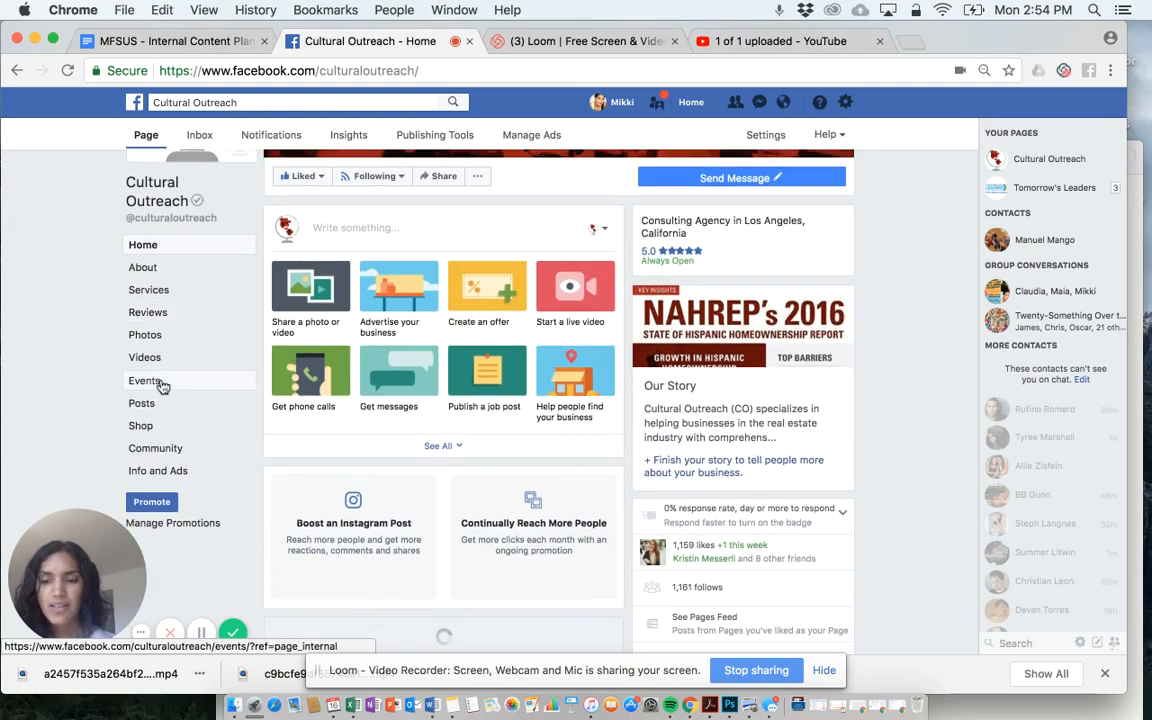
pyautogui.click(143, 385)
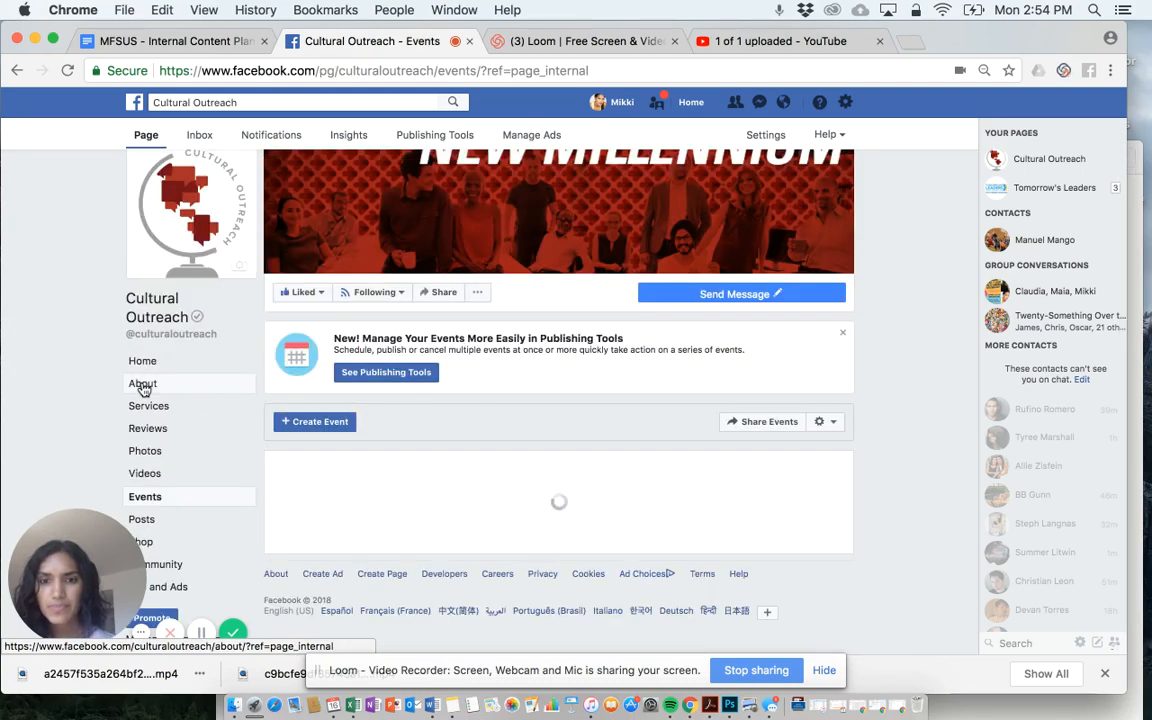
pyautogui.scroll(-2, 364, 350)
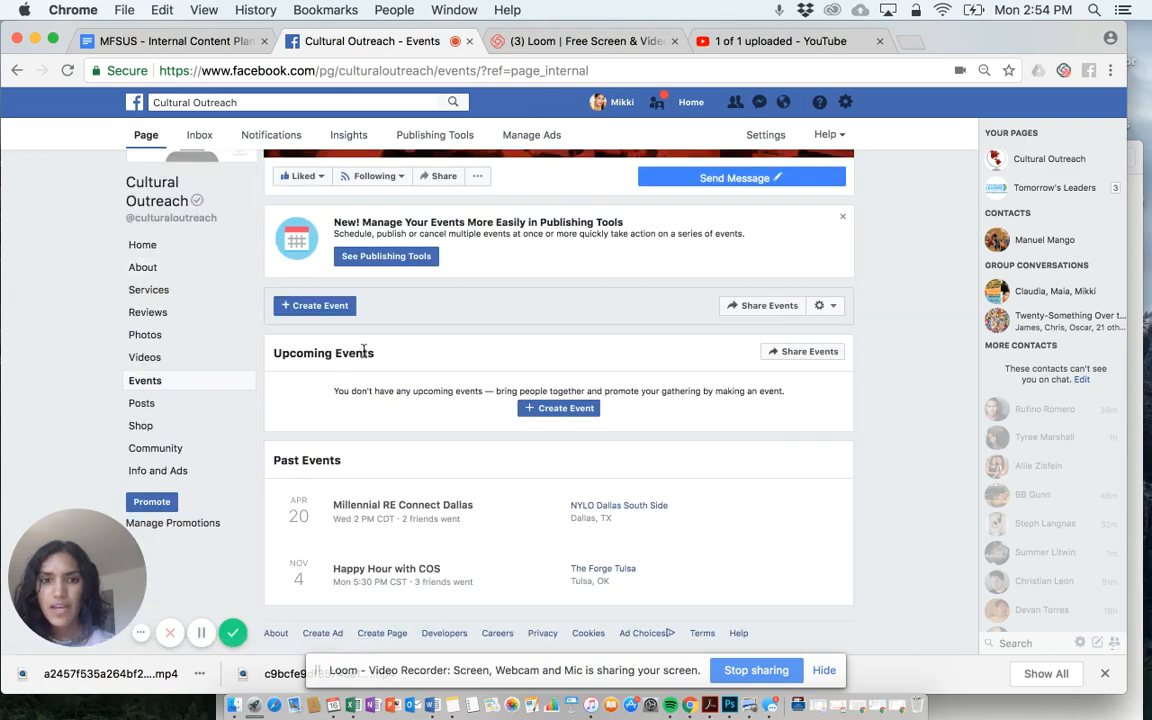
pyautogui.click(527, 412)
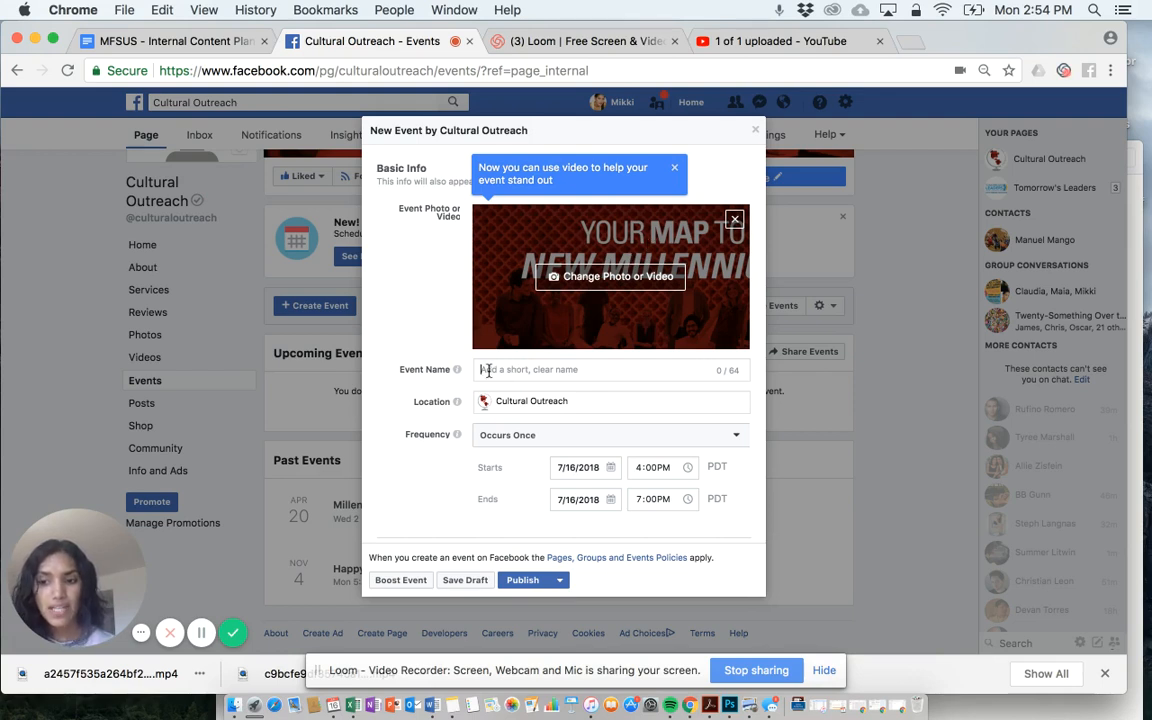
pyautogui.write('Seminar')
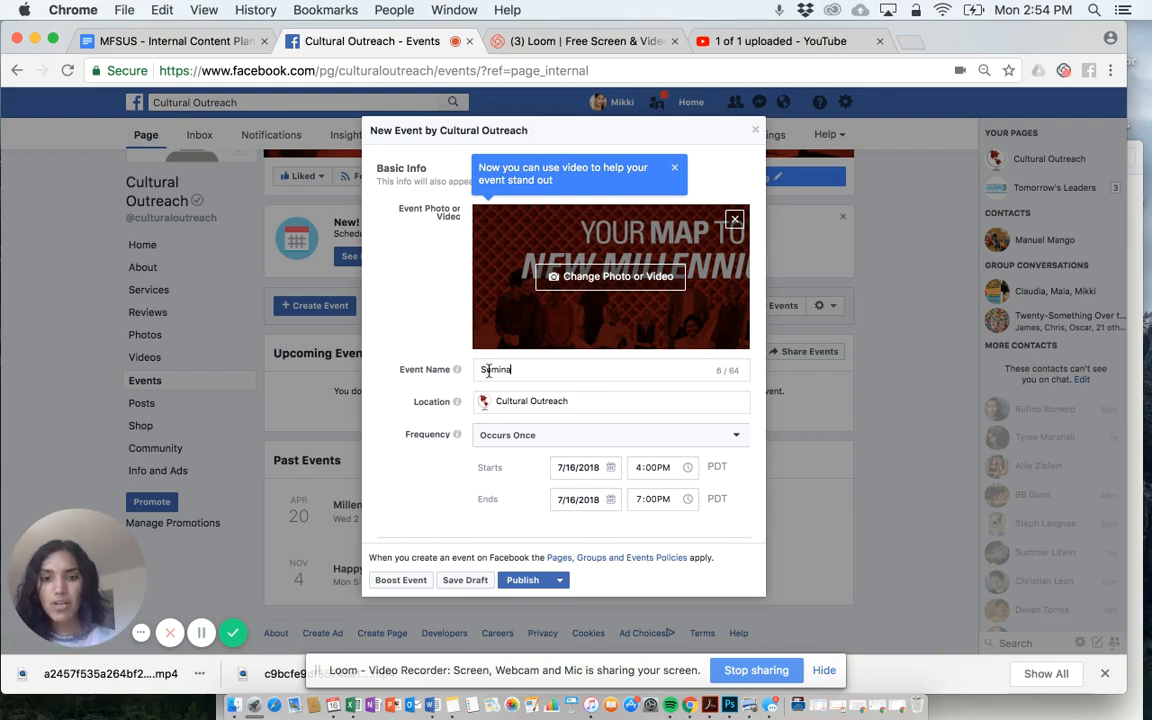
# - Examine the new event's location field and the available frequency options
pyautogui.click(519, 401)
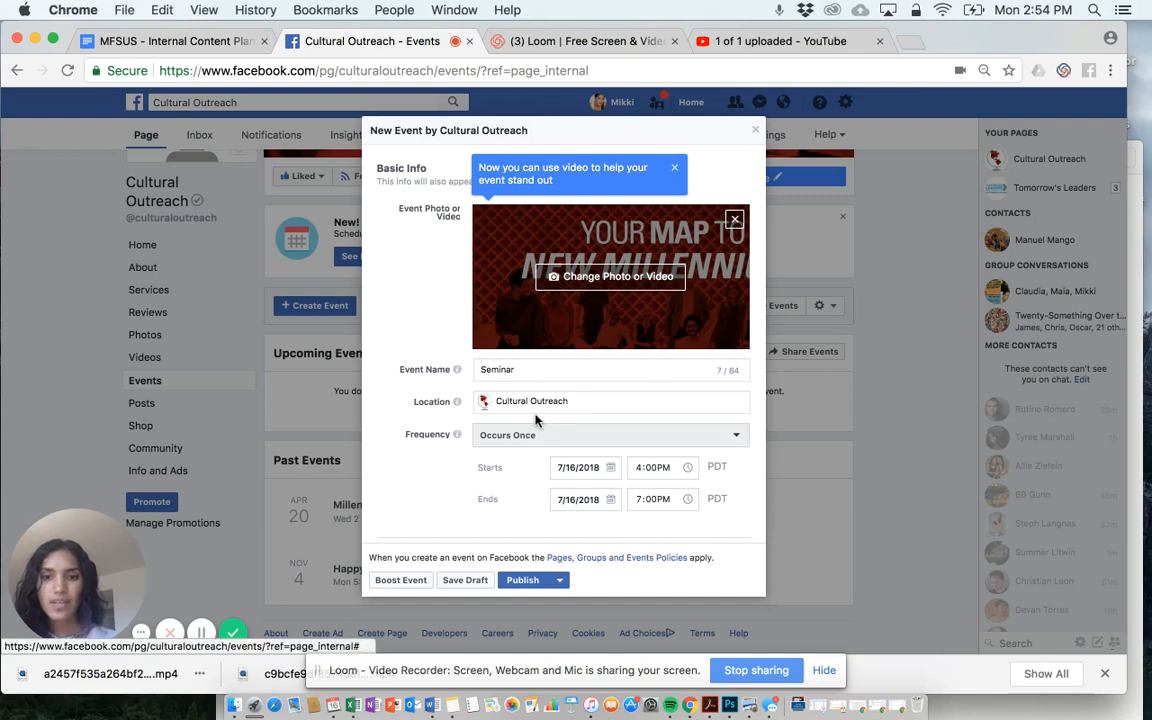
pyautogui.click(580, 404)
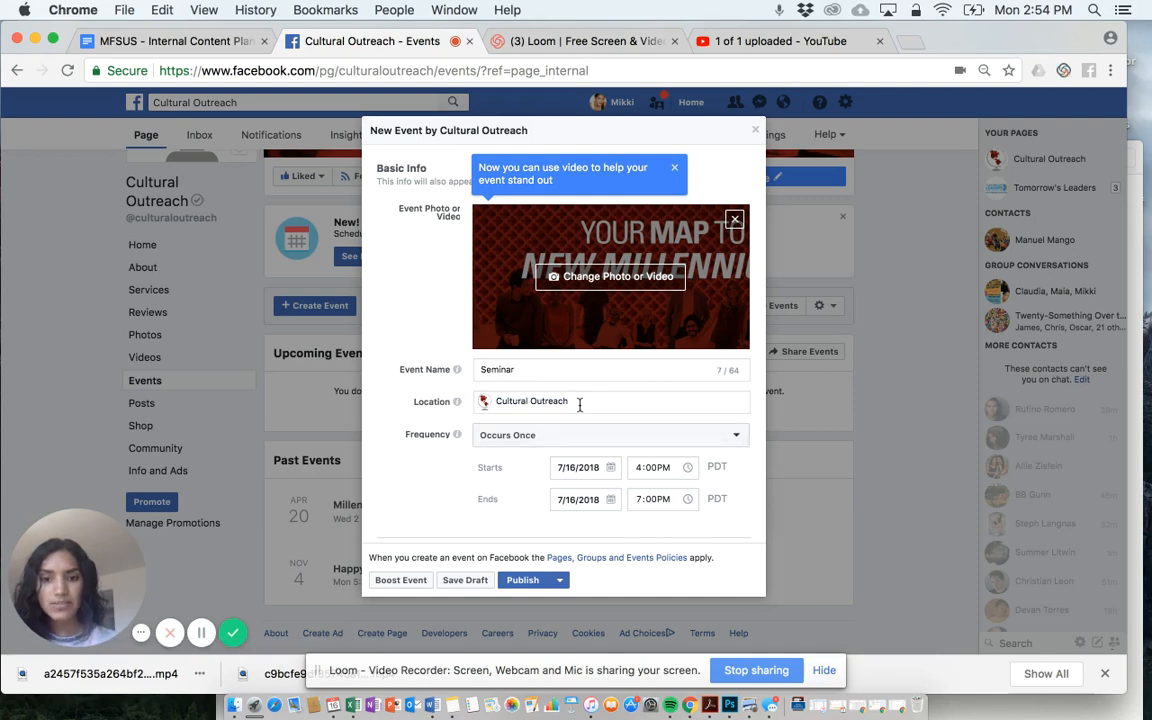
pyautogui.click(488, 403)
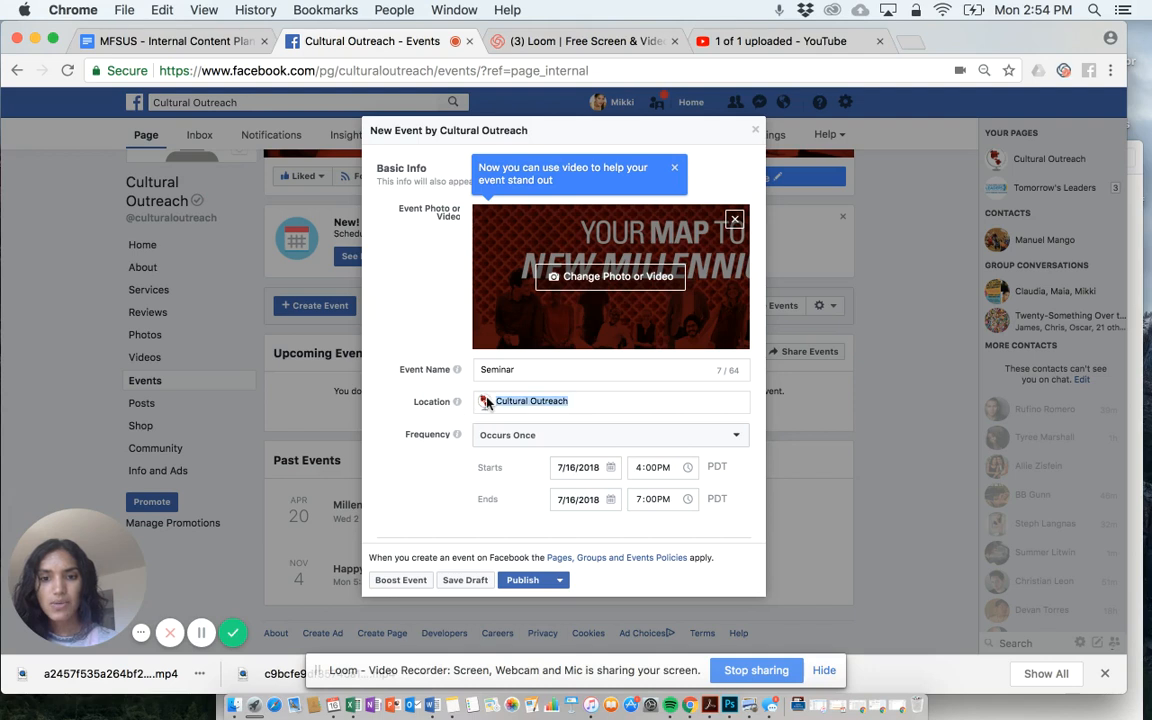
pyautogui.click(517, 442)
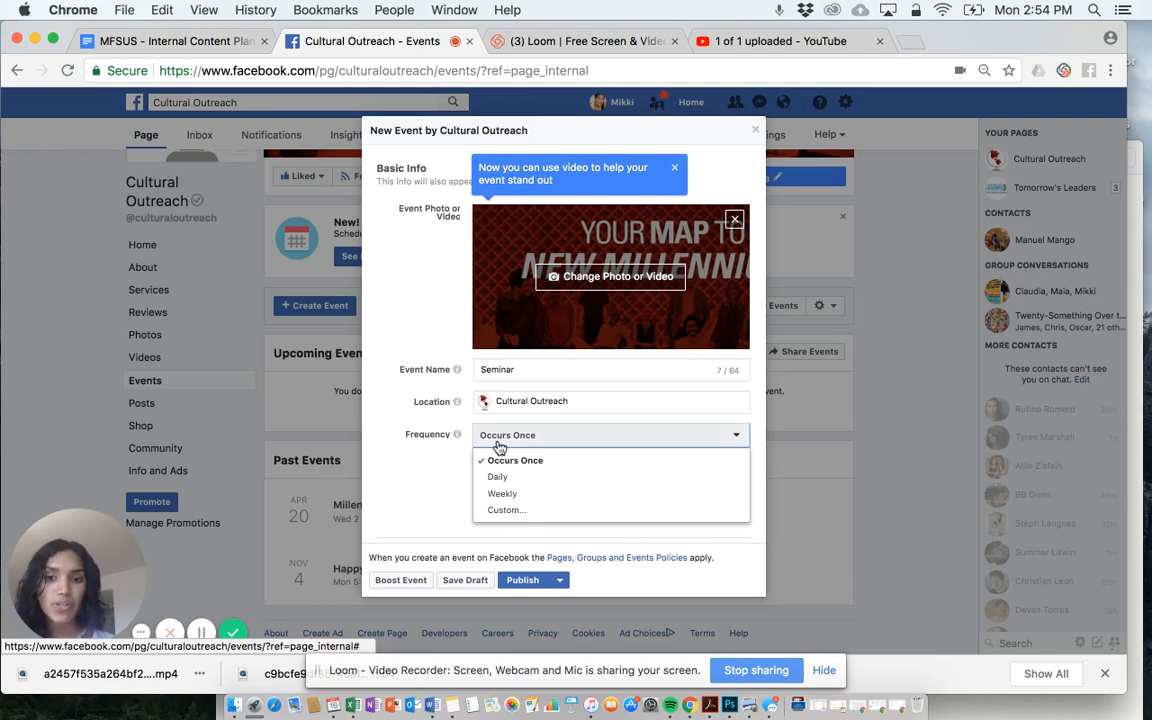
pyautogui.click(450, 469)
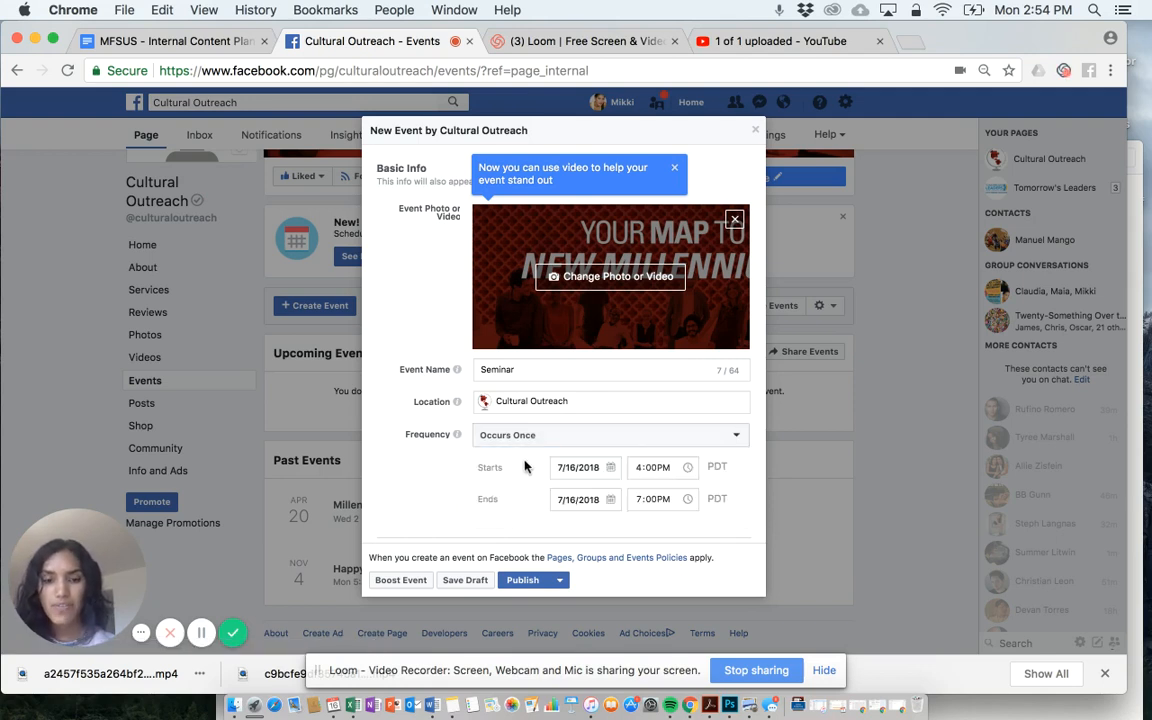
# - Browse the category options in the event's Details section without choosing one
pyautogui.scroll(-3, 524, 440)
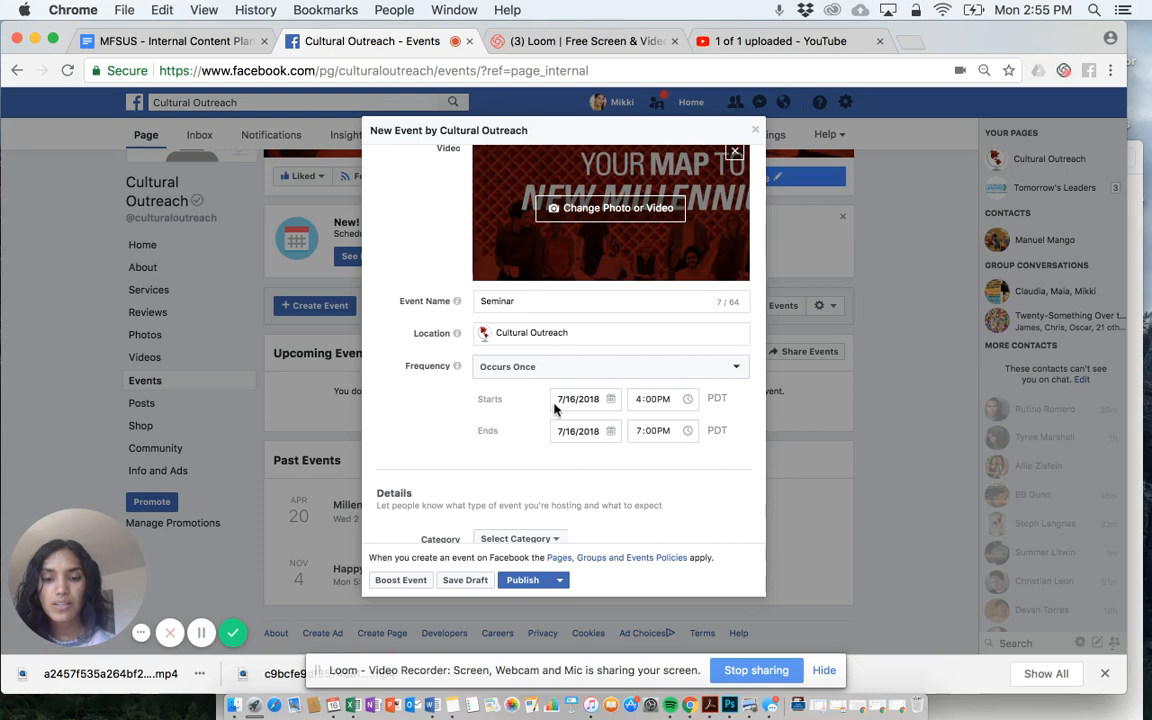
pyautogui.scroll(-5, 524, 409)
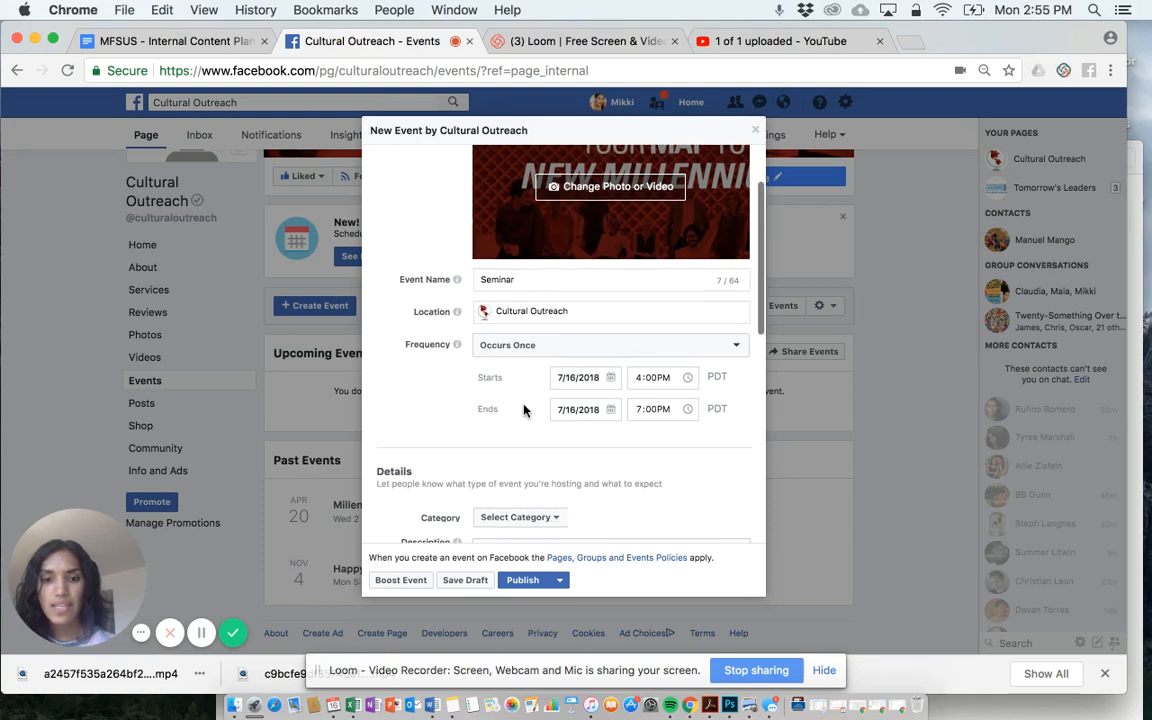
pyautogui.scroll(-3, 524, 405)
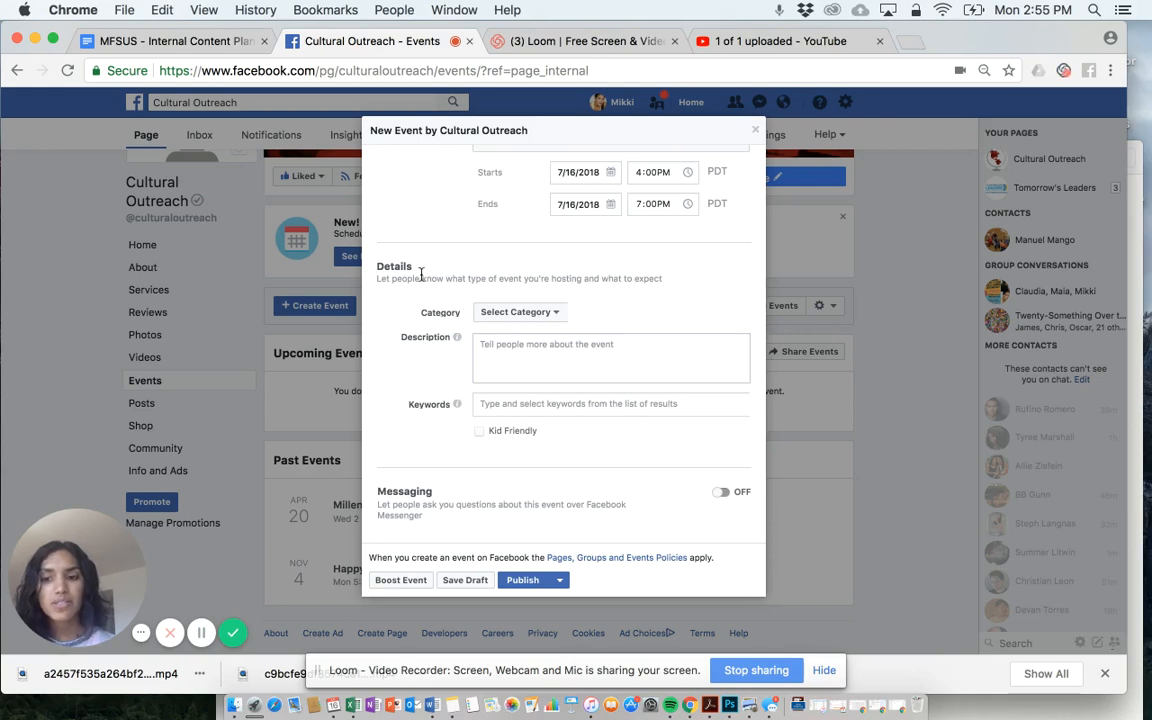
pyautogui.click(545, 315)
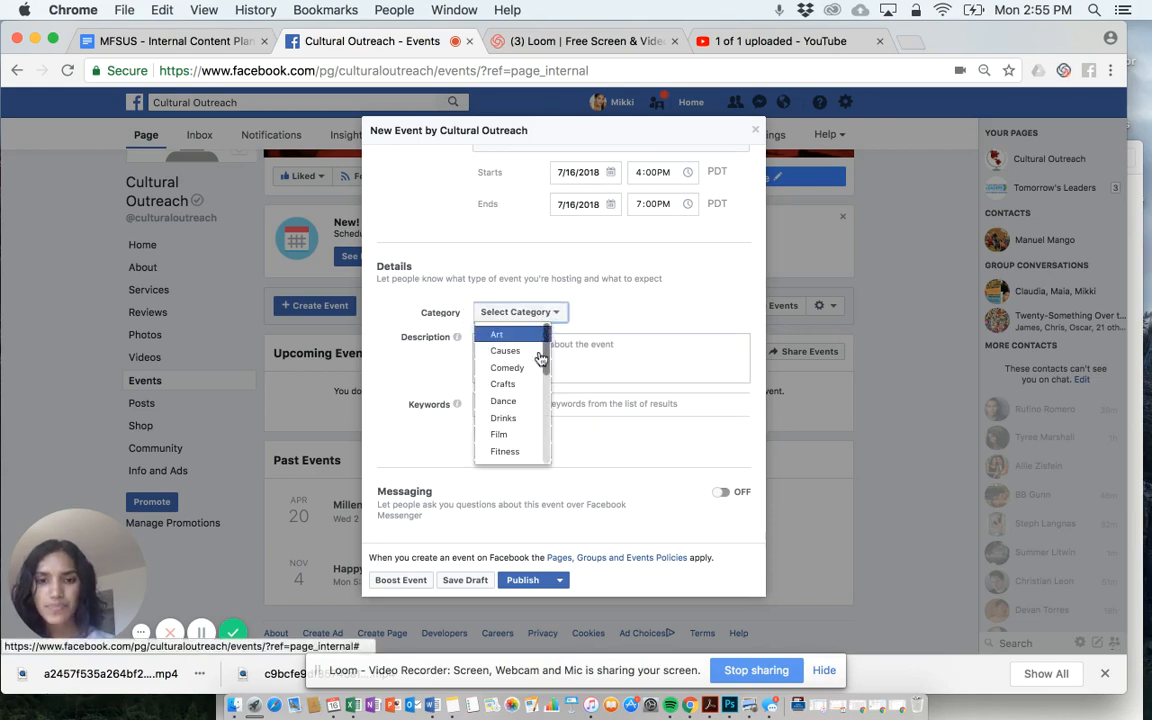
pyautogui.scroll(-2, 508, 392)
pyautogui.scroll(-4, 505, 400)
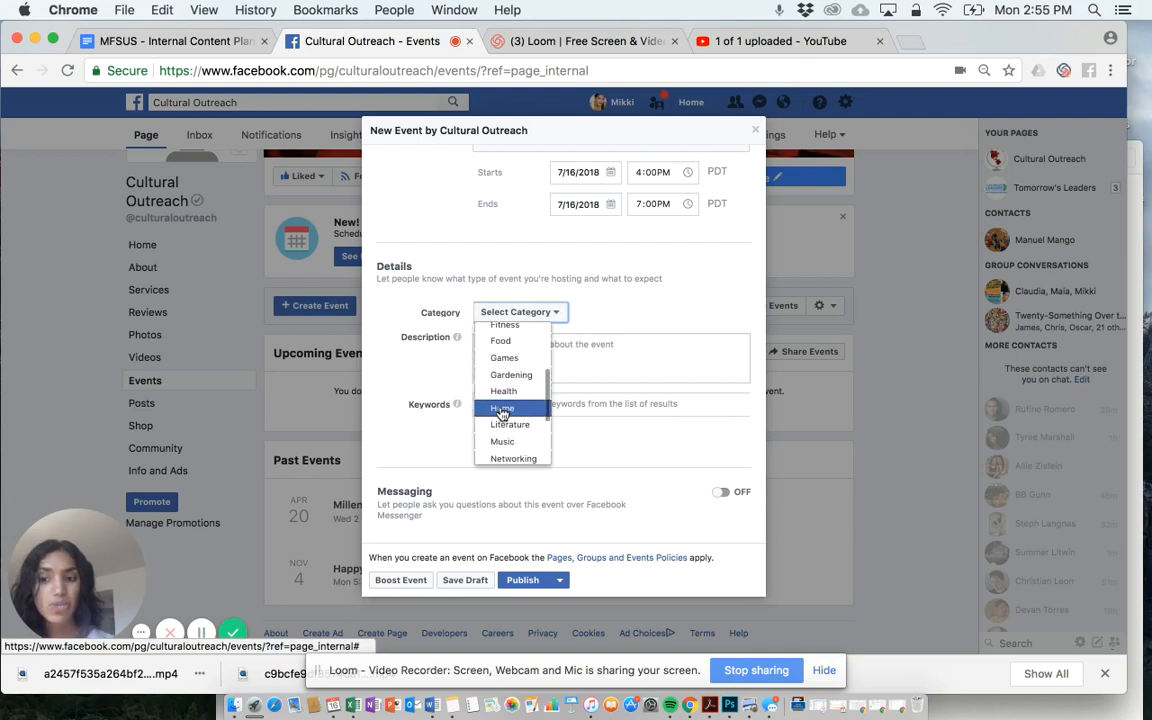
pyautogui.scroll(-2, 510, 430)
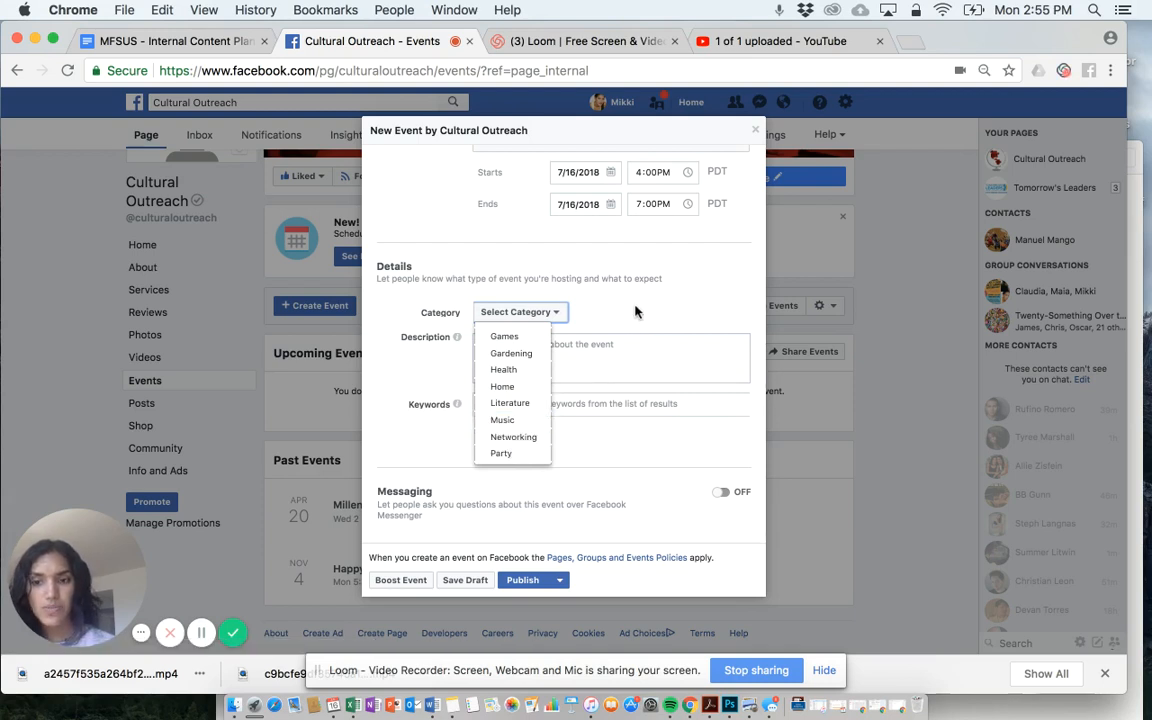
pyautogui.click(513, 345)
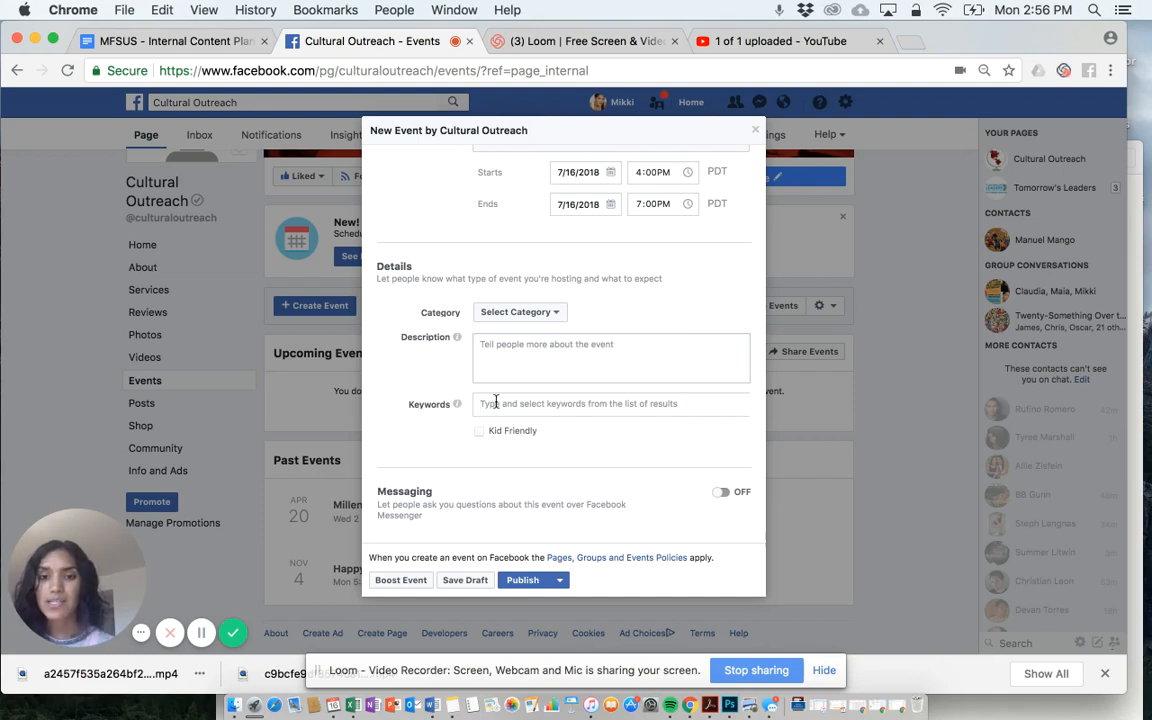
# - Turn on messaging for the event and disable displaying the guest list
pyautogui.scroll(-2, 495, 401)
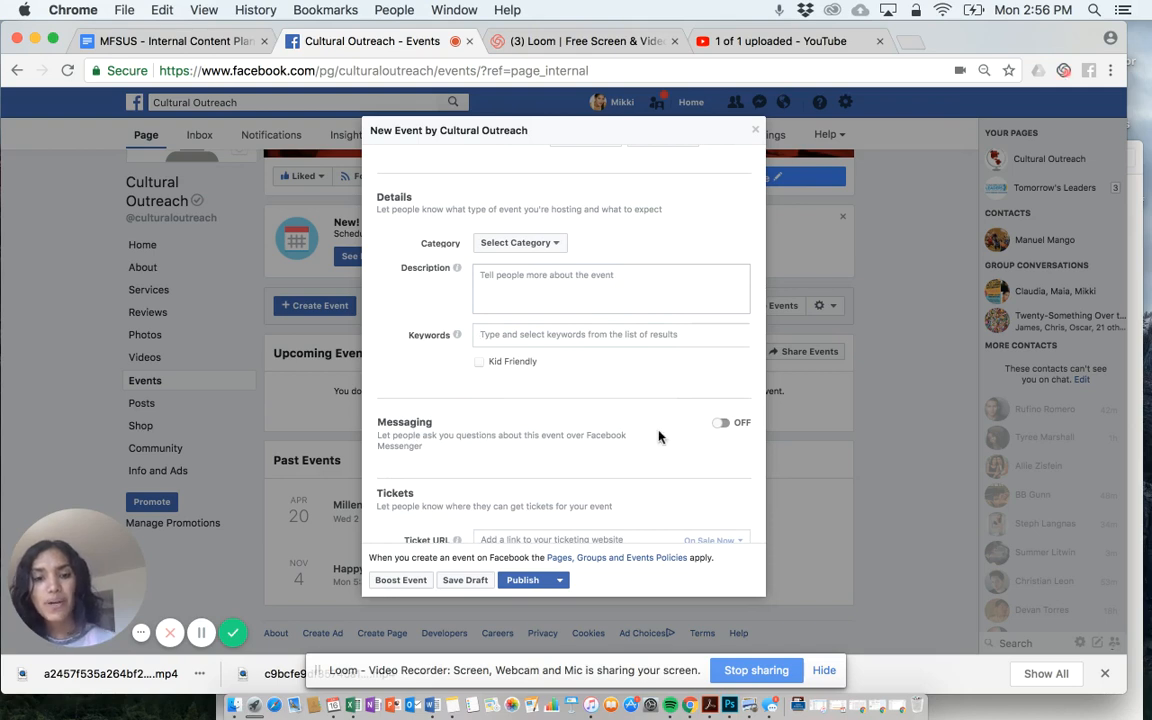
pyautogui.click(723, 423)
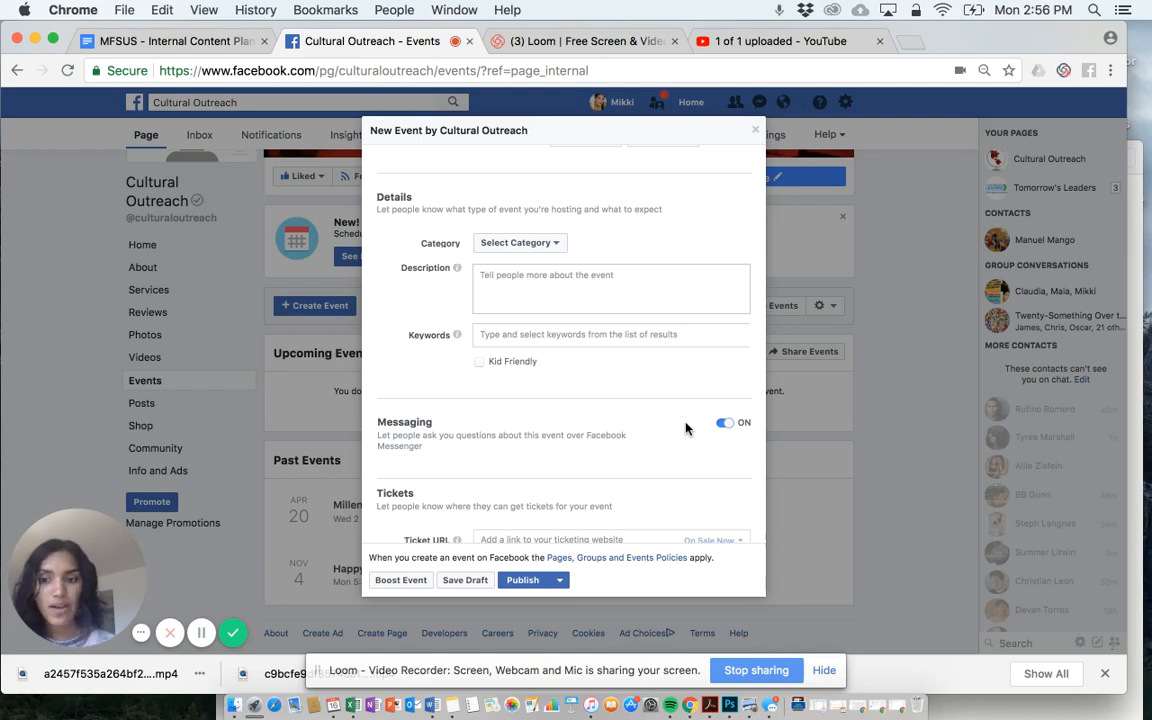
pyautogui.scroll(-1, 686, 428)
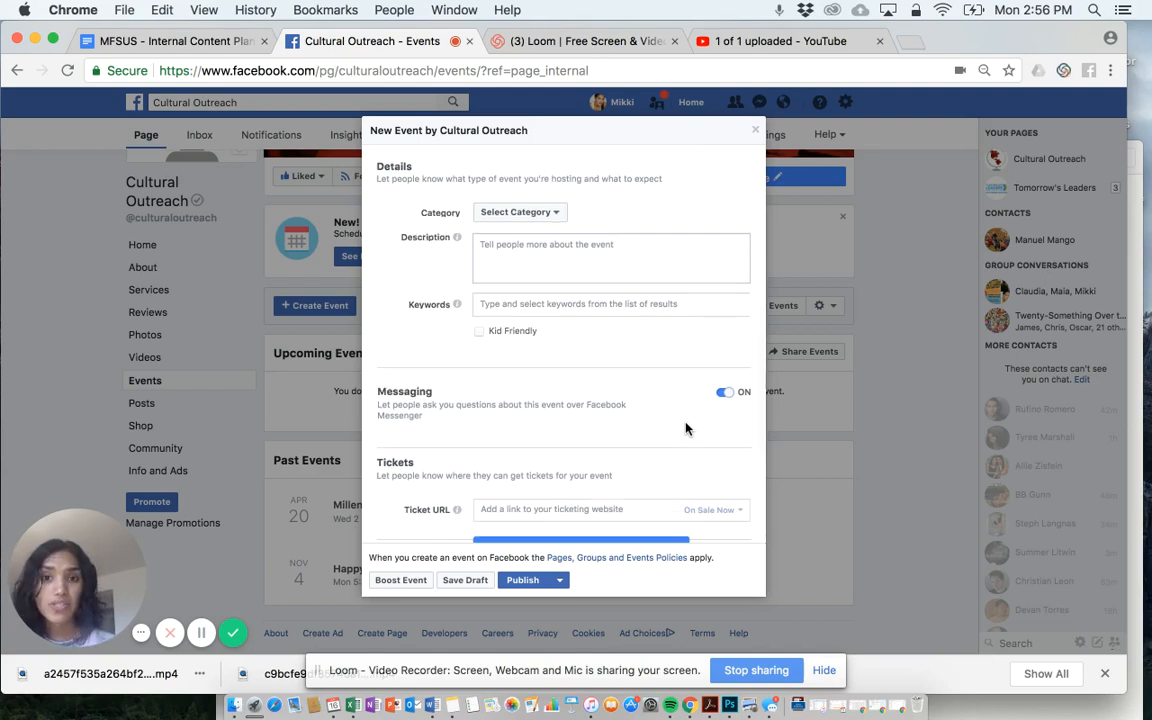
pyautogui.scroll(-5, 496, 450)
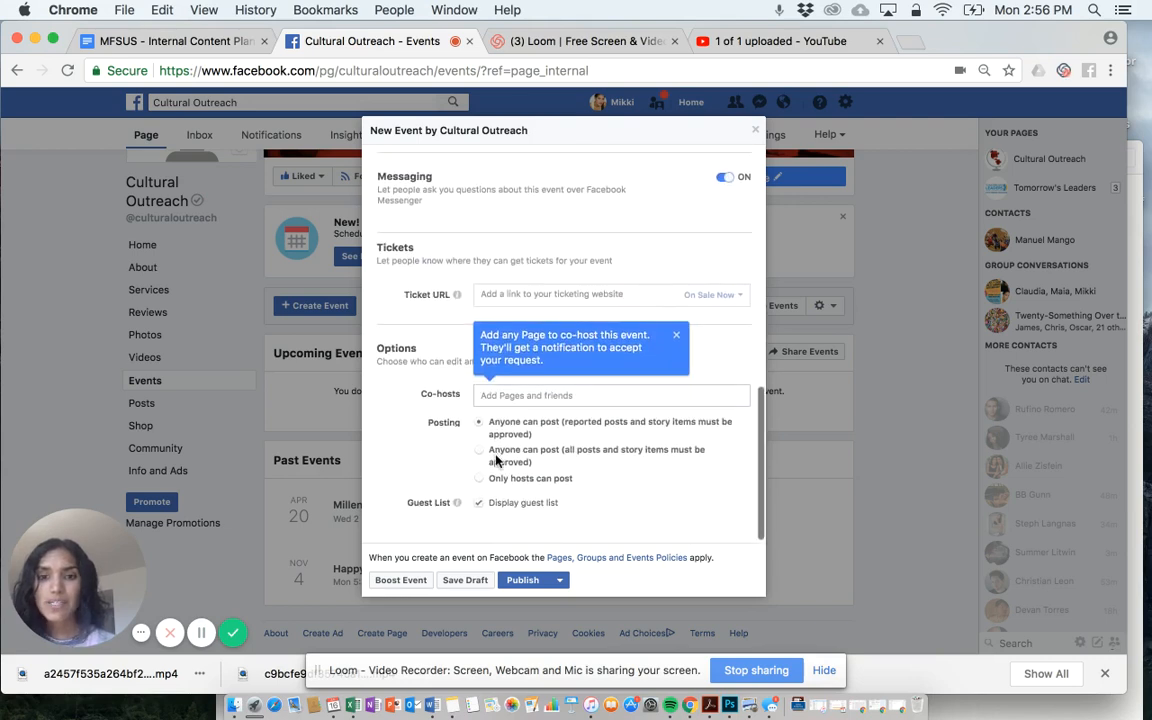
pyautogui.click(487, 303)
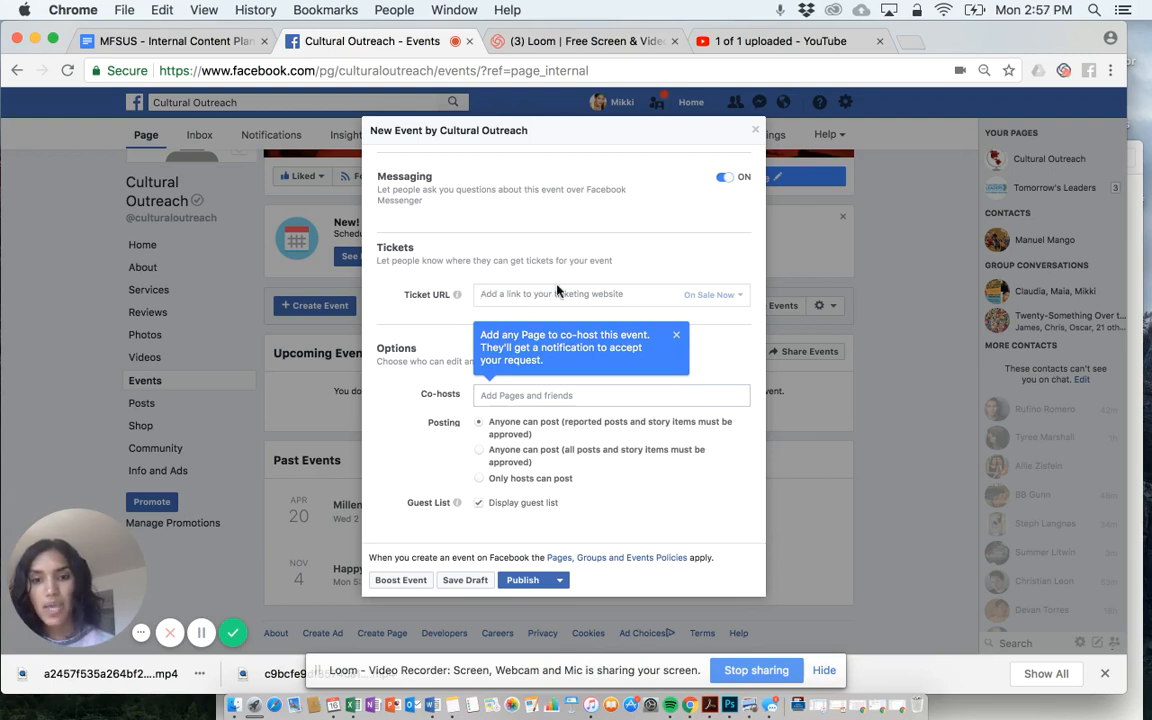
pyautogui.scroll(-1, 456, 388)
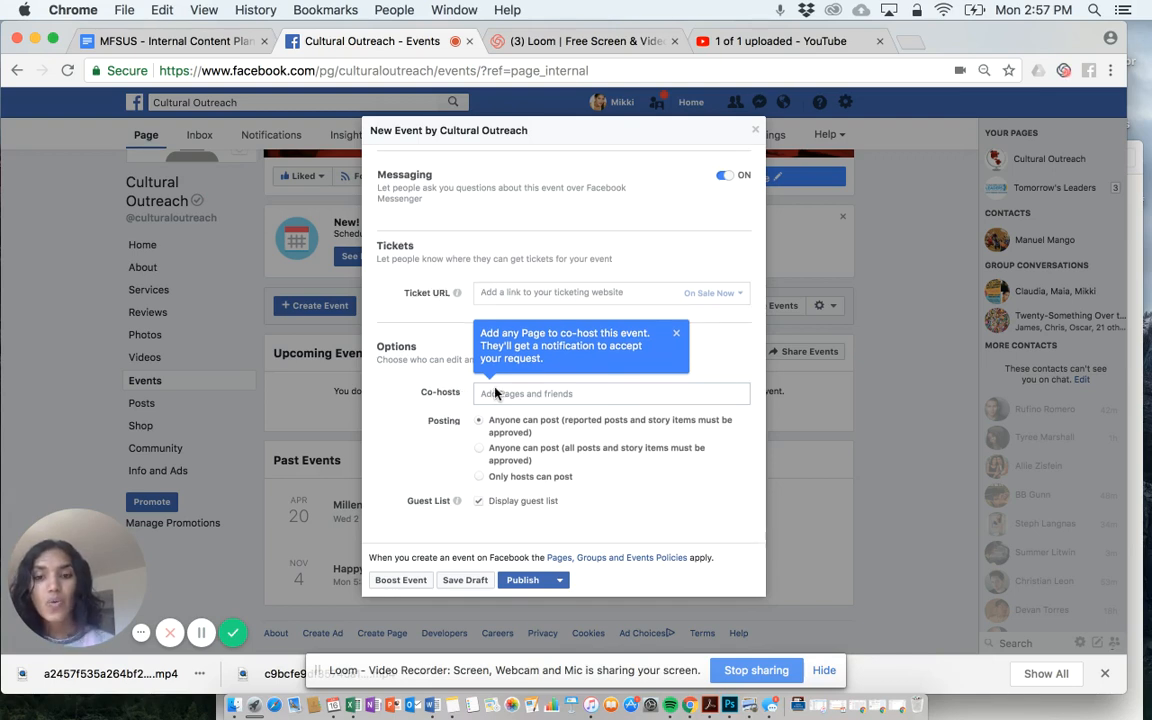
pyautogui.click(495, 392)
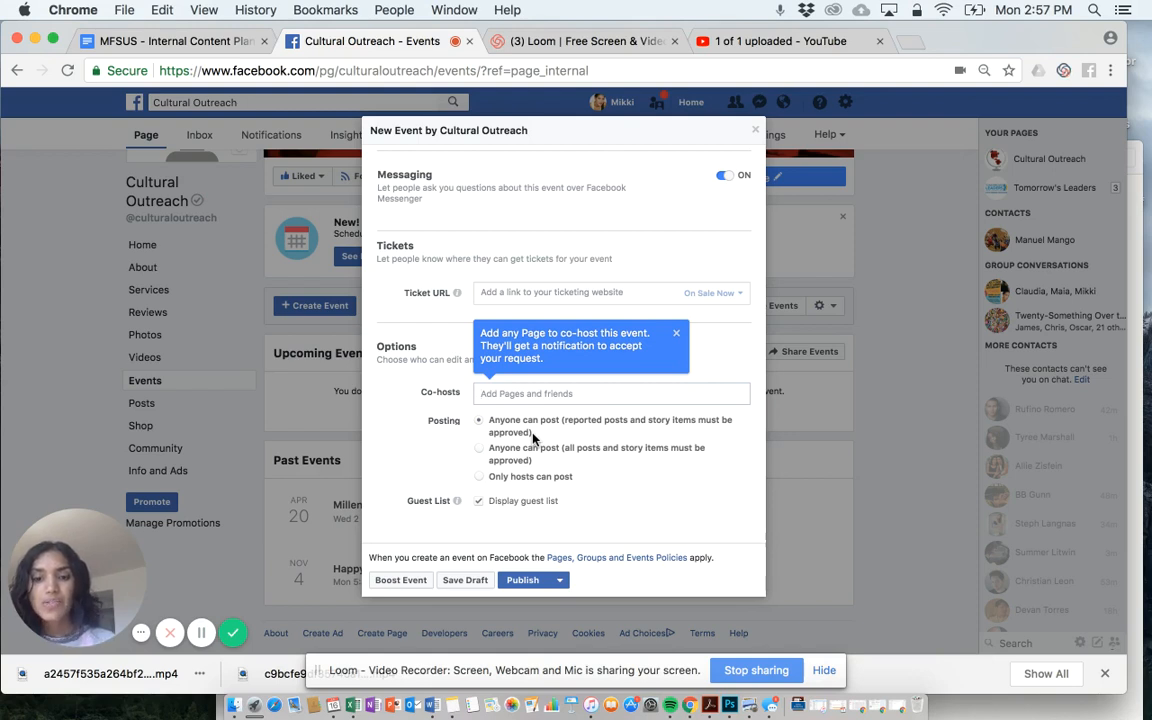
pyautogui.click(478, 502)
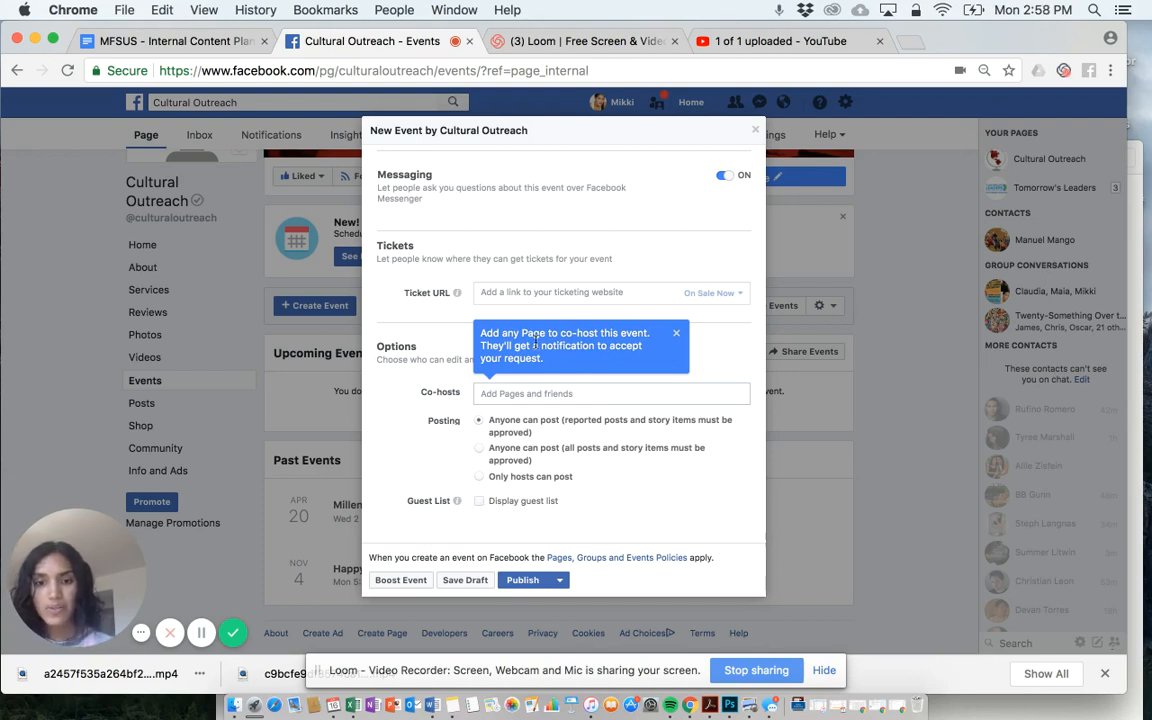
# - Try out an event boost with a duration of 7 days and cancel the promotion
pyautogui.click(558, 586)
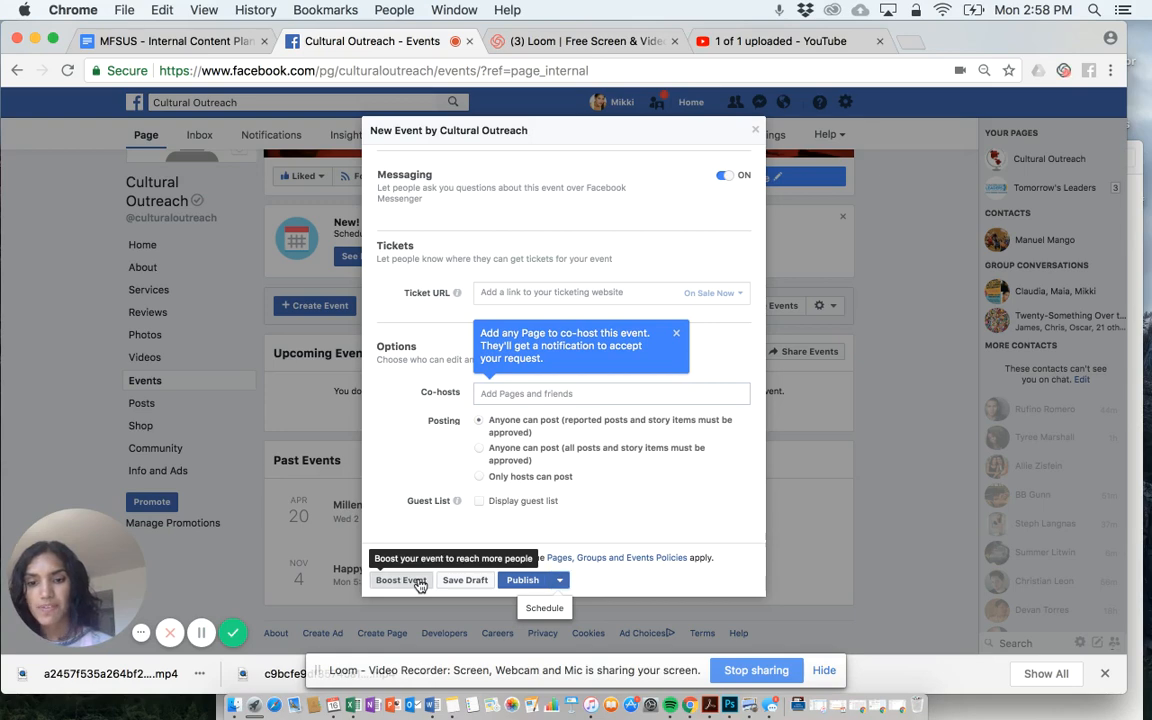
pyautogui.click(419, 582)
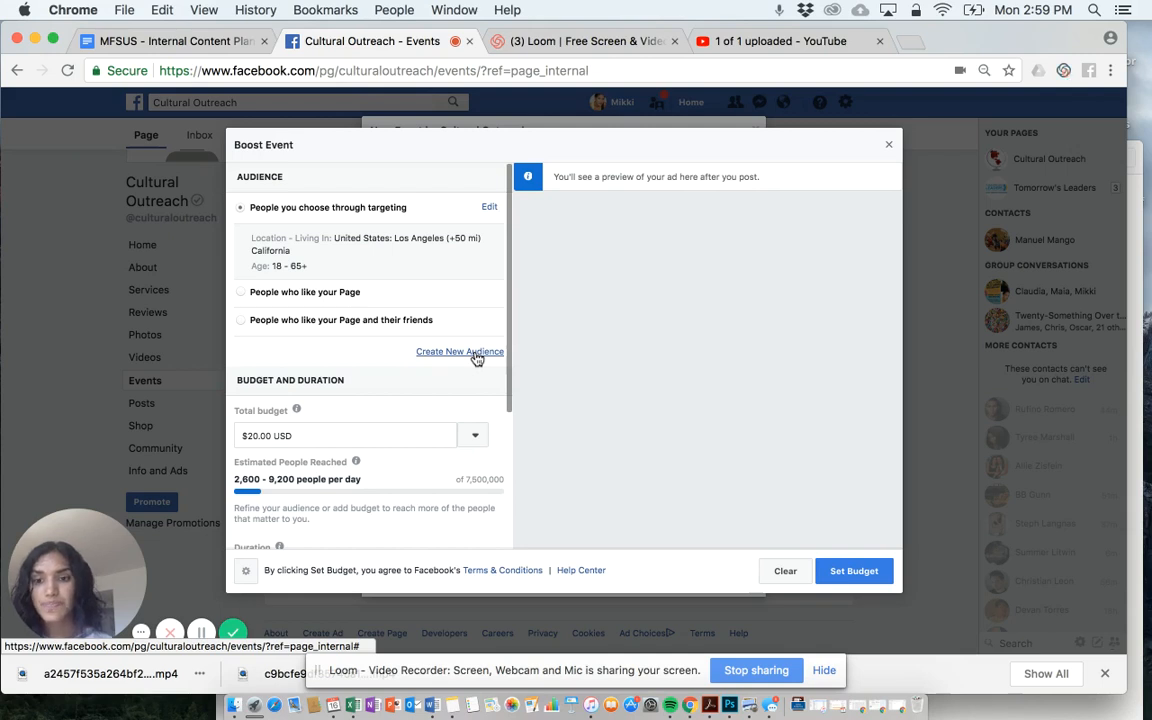
pyautogui.scroll(-2, 307, 430)
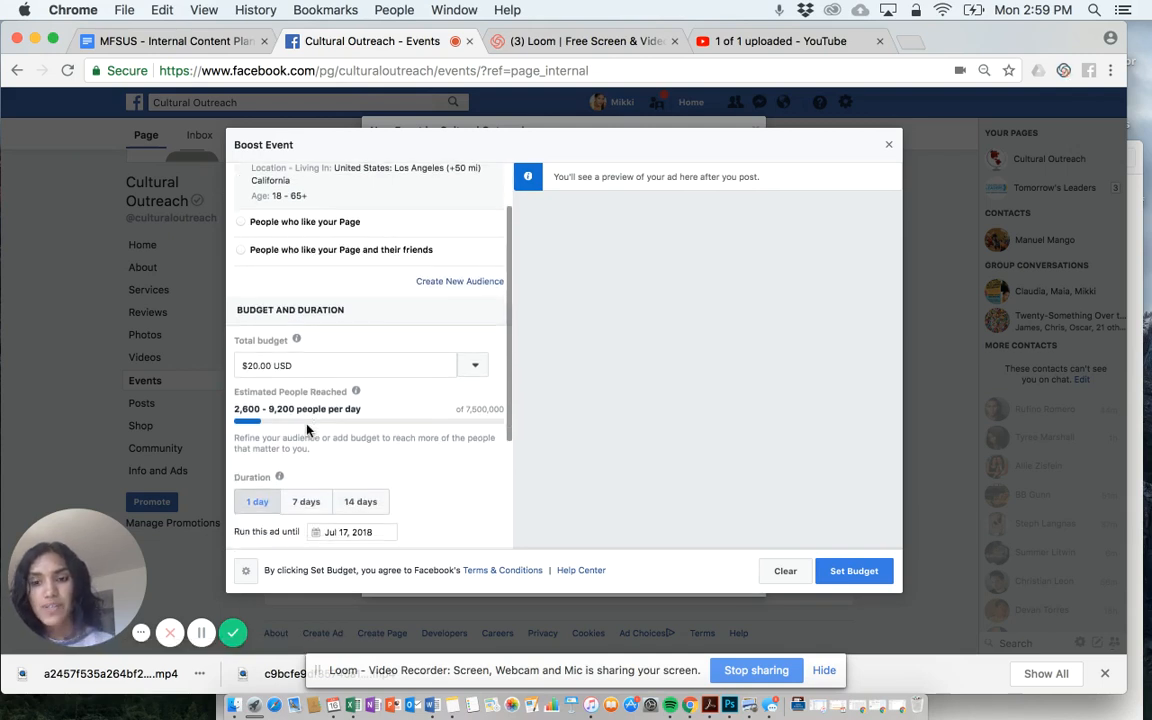
pyautogui.scroll(-3, 307, 430)
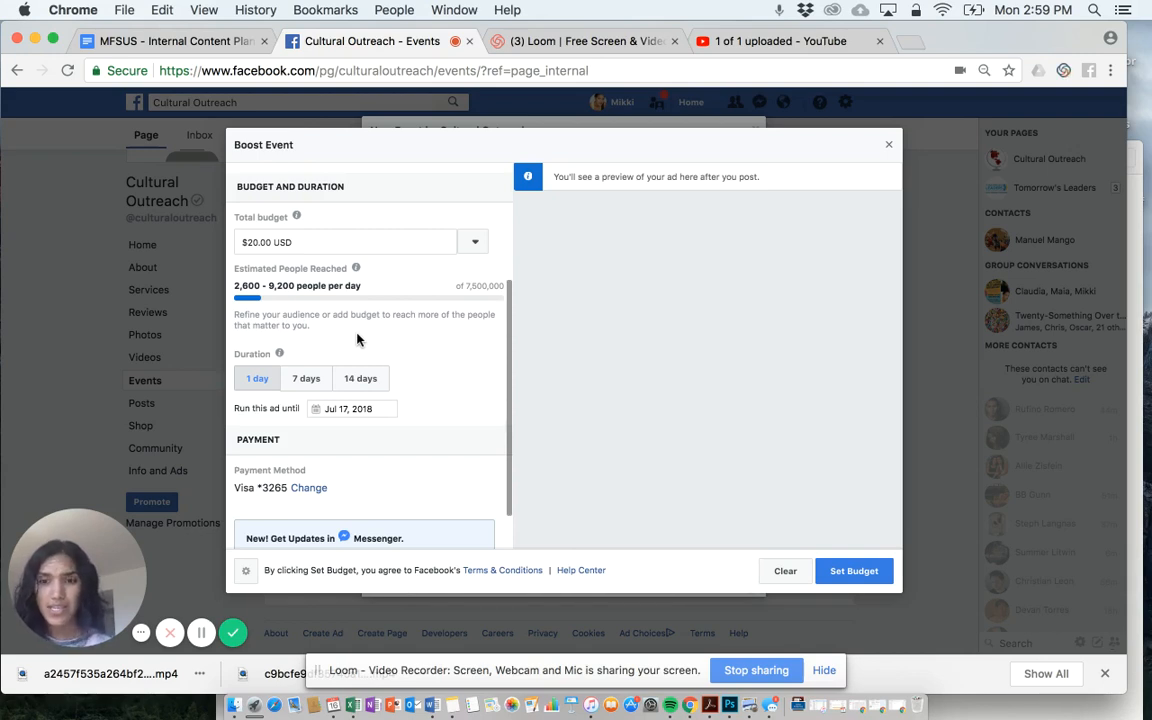
pyautogui.click(319, 376)
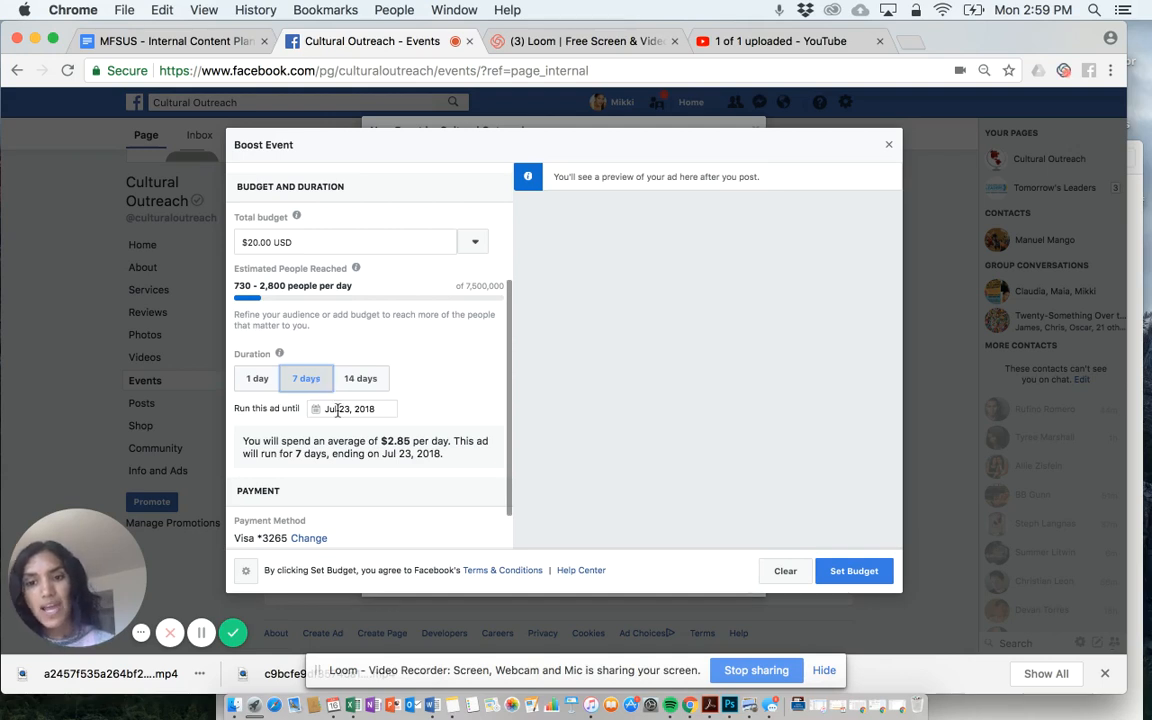
pyautogui.scroll(-3, 306, 438)
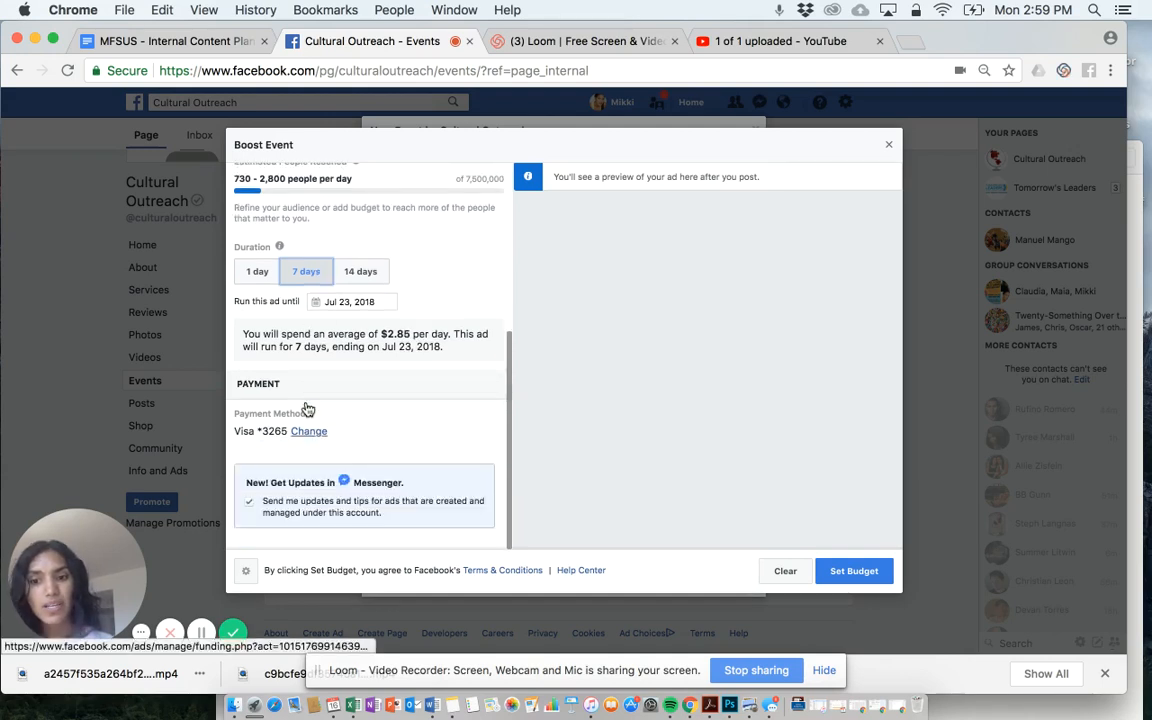
pyautogui.scroll(5, 416, 411)
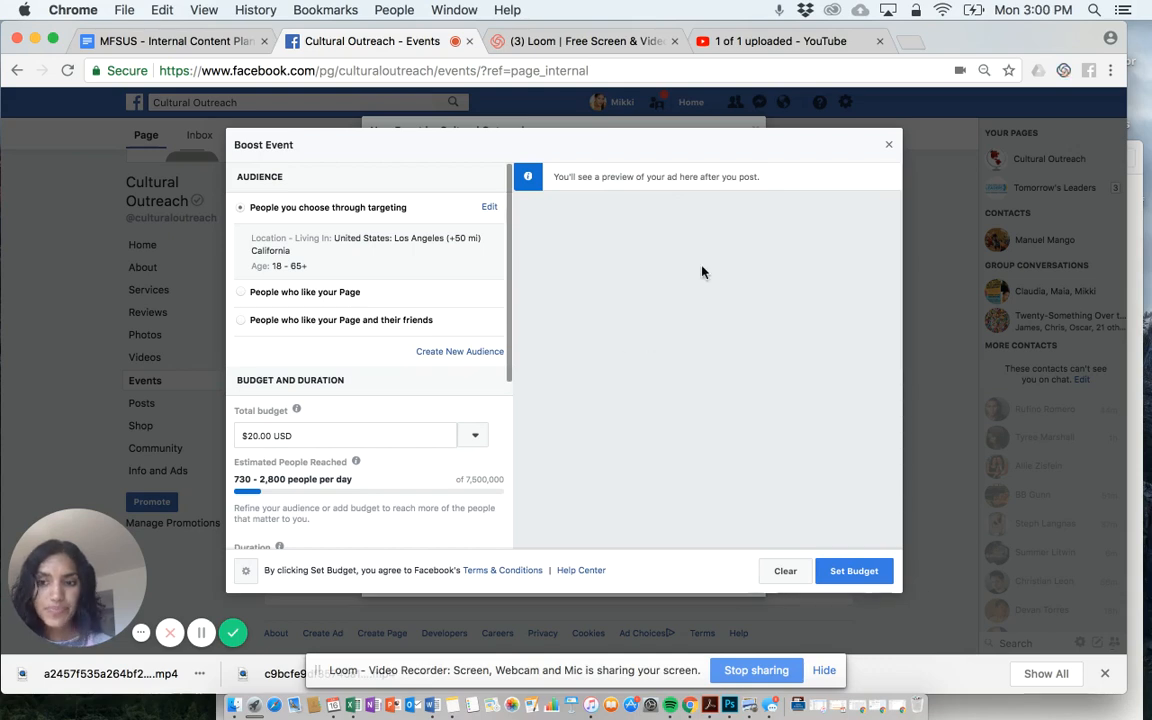
pyautogui.click(888, 148)
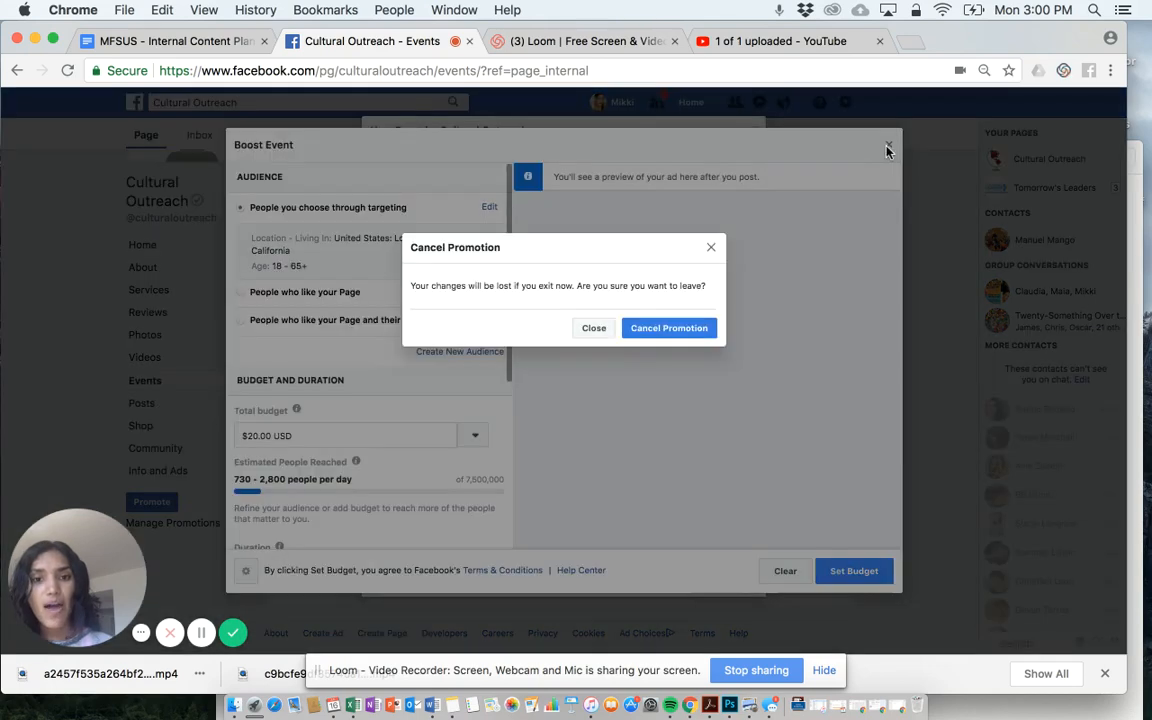
pyautogui.click(697, 328)
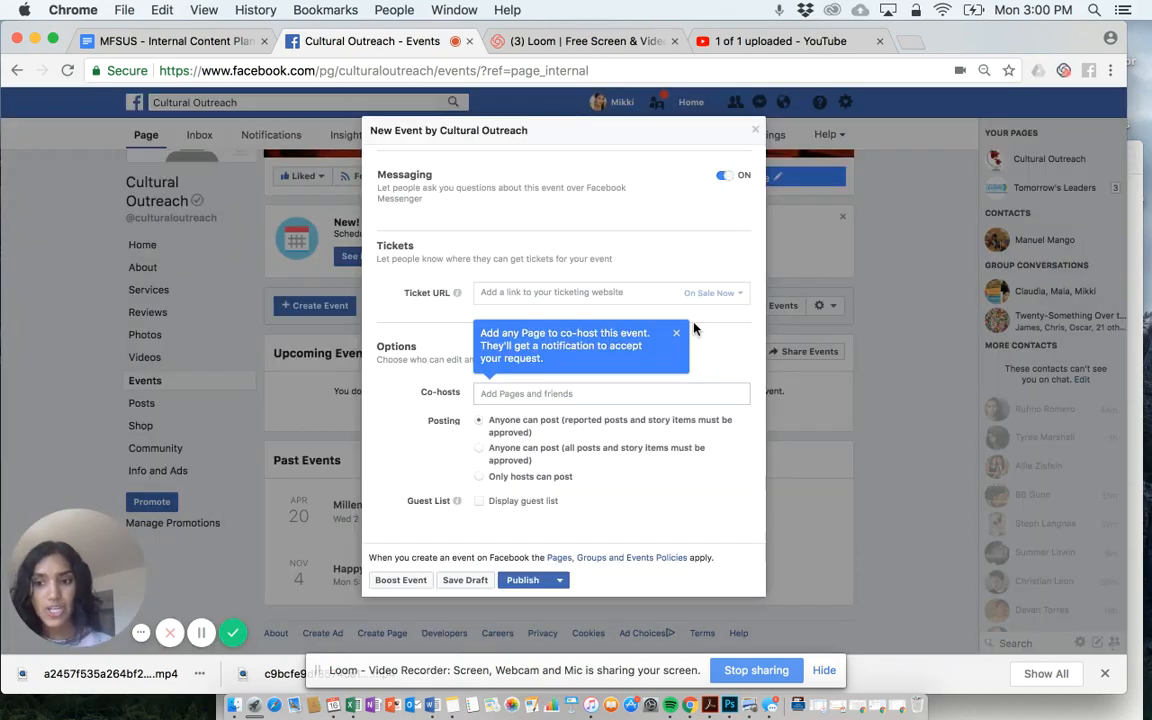